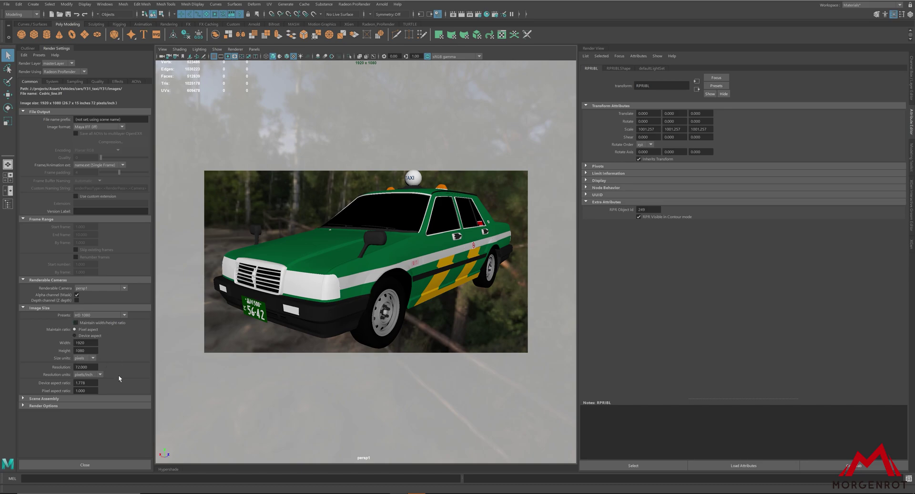
Step: Enable Contour Render Mode in the Effects settings and start an IPR render of the taxi
{"action": "left_click", "coordinate": [119, 83]}
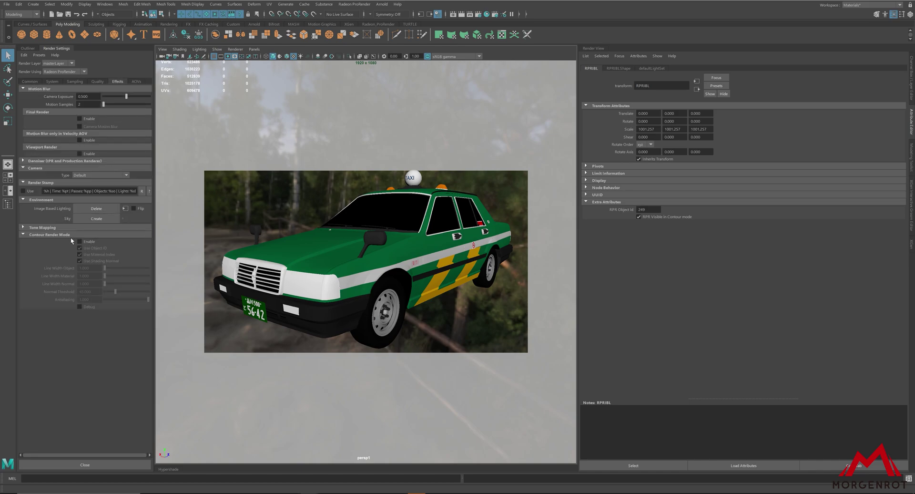
{"action": "left_click", "coordinate": [87, 243]}
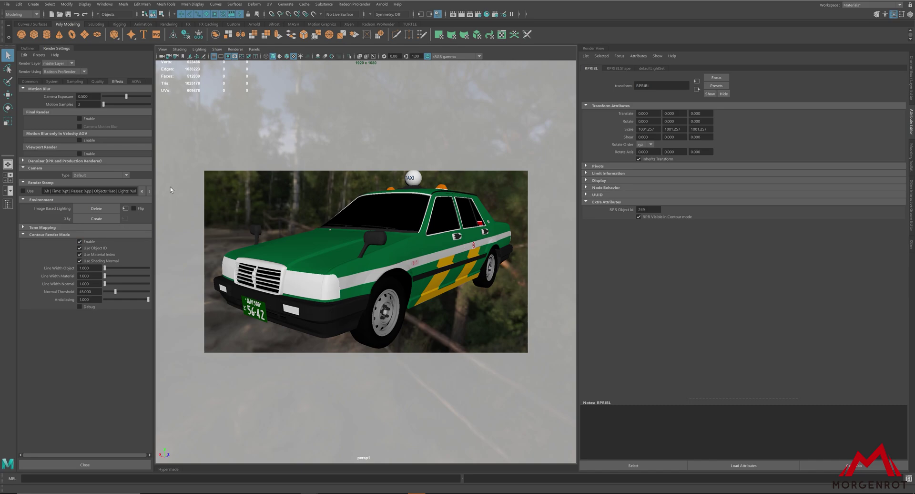
{"action": "left_click", "coordinate": [474, 18]}
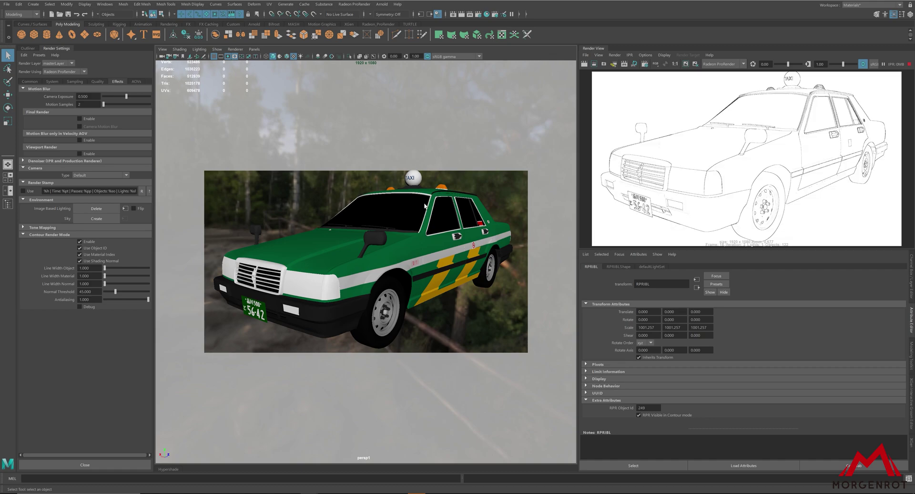
Step: Select both taxi doors and uncheck Use Material Index so material boundaries aren't outlined
{"action": "left_click", "coordinate": [140, 83]}
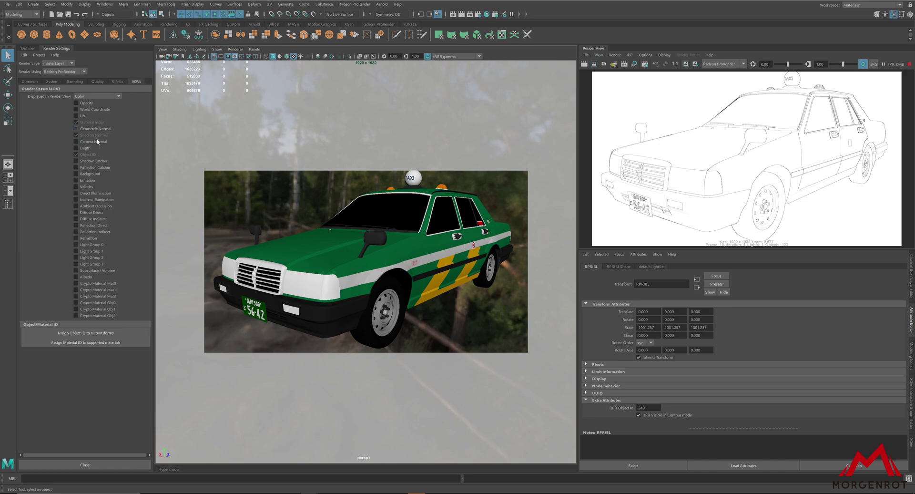
{"action": "left_click", "coordinate": [118, 82]}
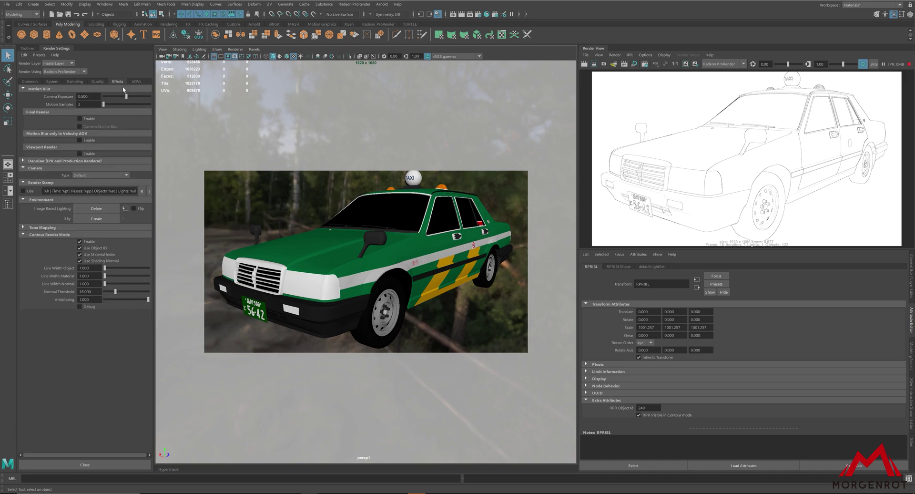
{"action": "left_click", "coordinate": [443, 240]}
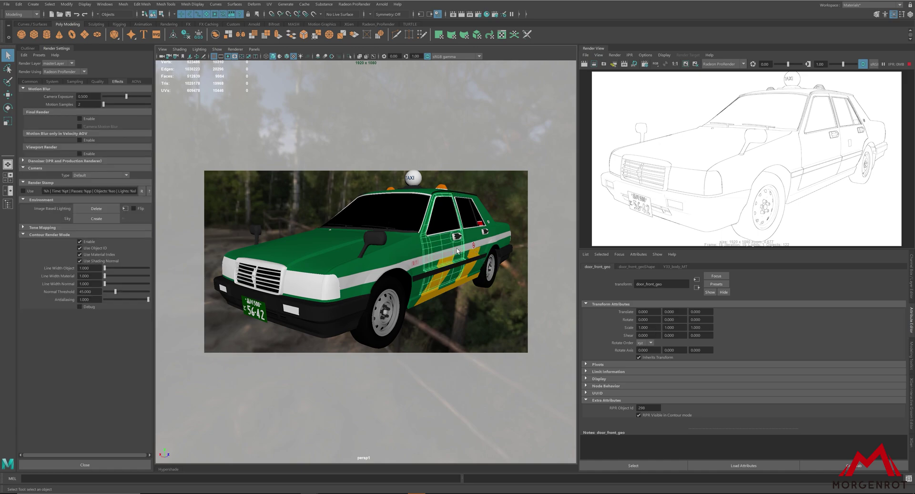
{"action": "left_click", "coordinate": [471, 240]}
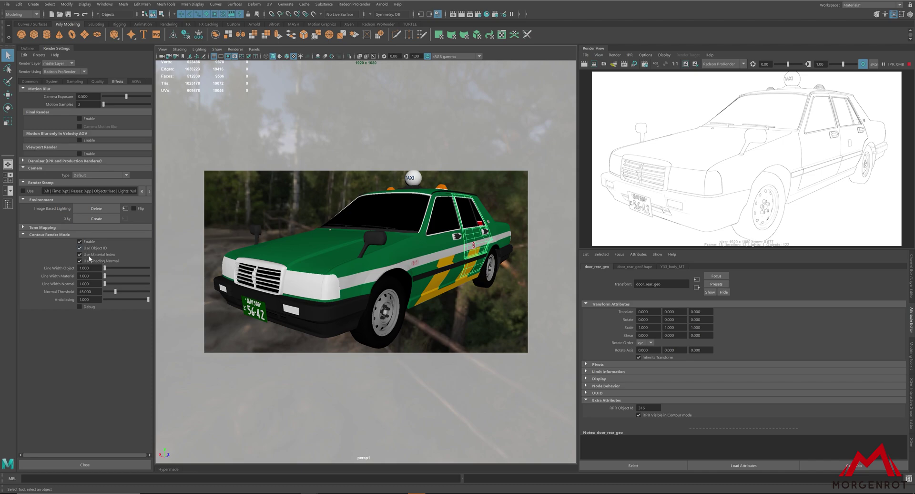
{"action": "left_click", "coordinate": [80, 254]}
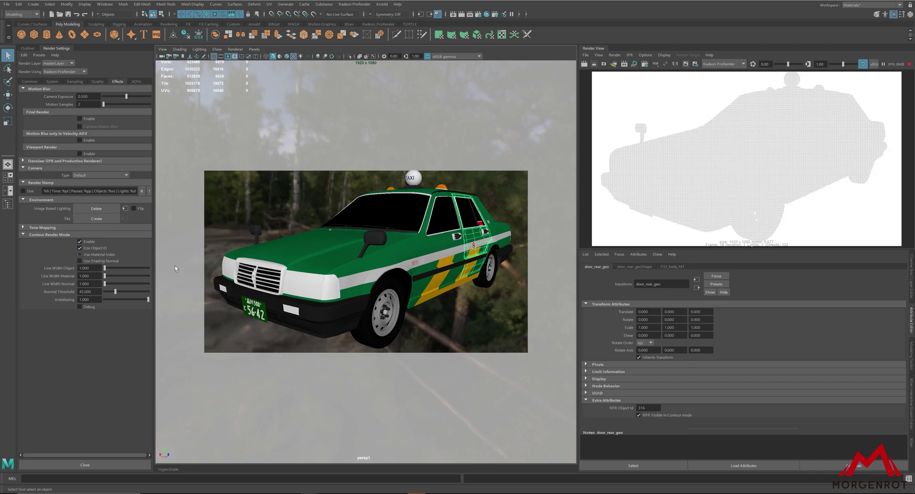
Step: Set the RPR Object Id of the front and rear doors to 1
{"action": "left_click", "coordinate": [446, 254]}
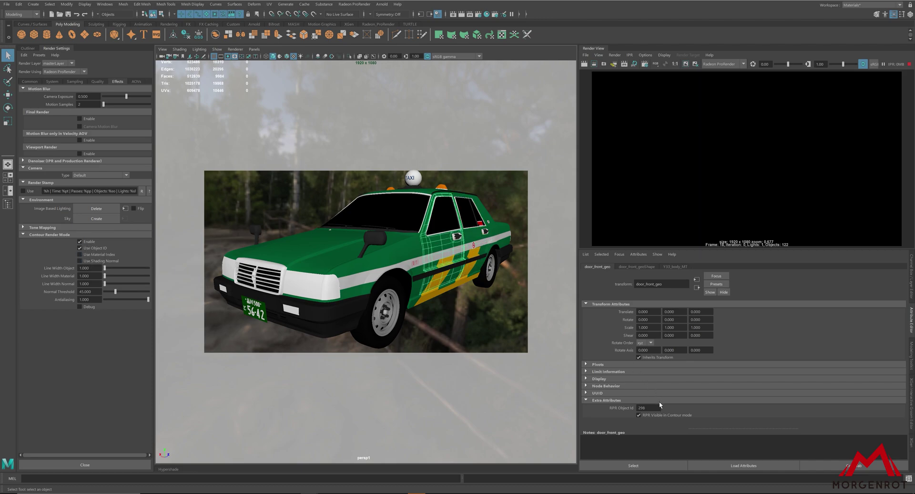
{"action": "type", "text": "1"}
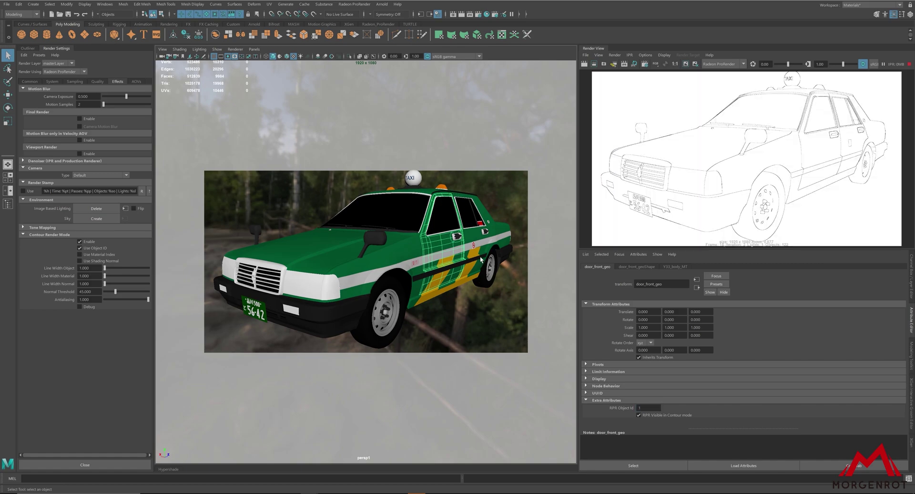
{"action": "left_click", "coordinate": [482, 241]}
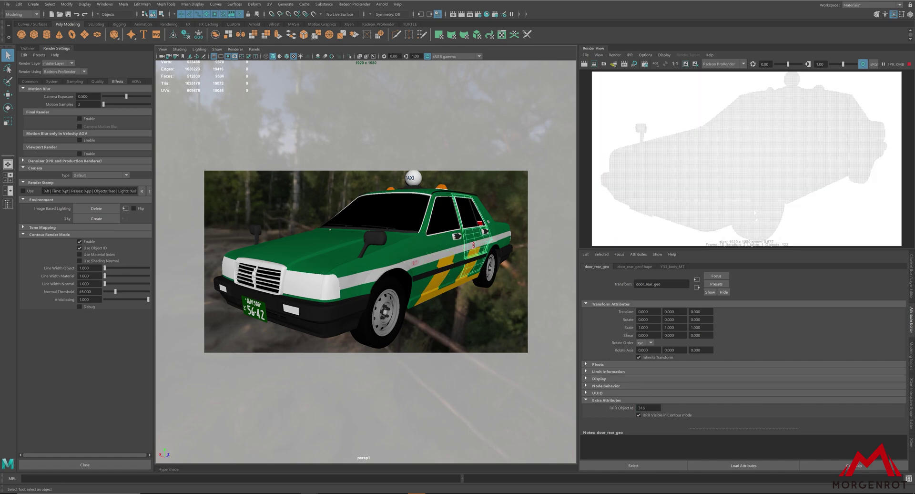
{"action": "type", "text": "1"}
{"action": "key", "text": "Return"}
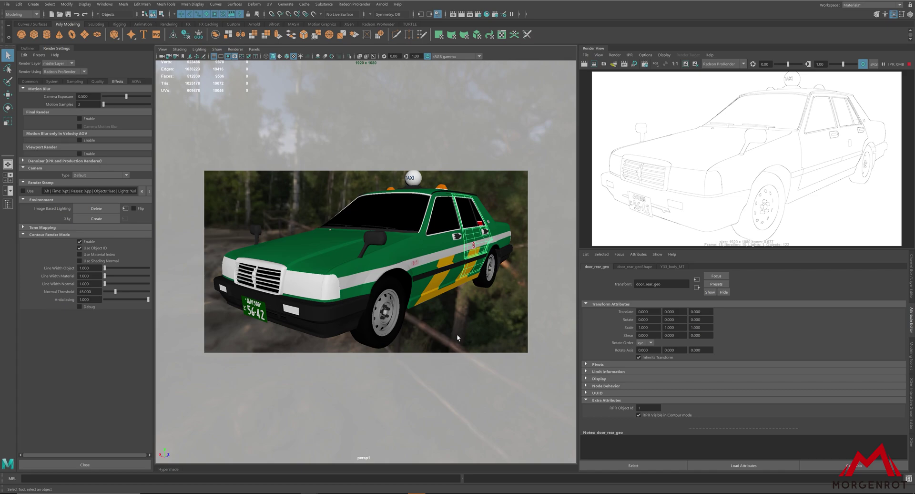
Step: Reset the RPR Object Id of the rear door, then the front door, to 0
{"action": "left_click", "coordinate": [660, 417]}
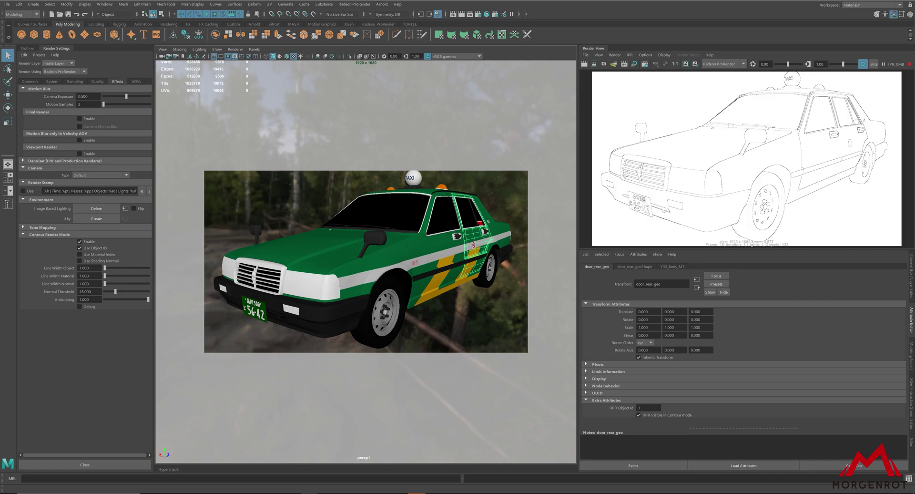
{"action": "double_click", "coordinate": [648, 408]}
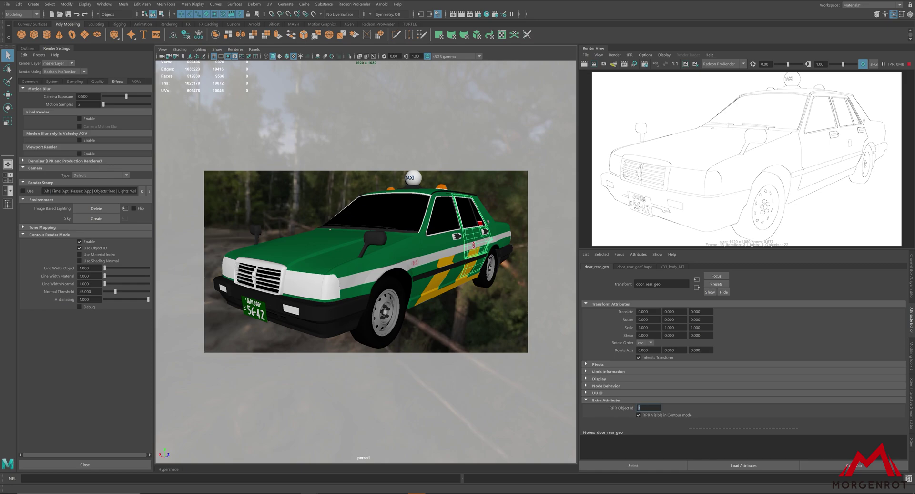
{"action": "type", "text": "0"}
{"action": "key", "text": "Return"}
{"action": "left_click", "coordinate": [455, 248]}
{"action": "double_click", "coordinate": [638, 407]}
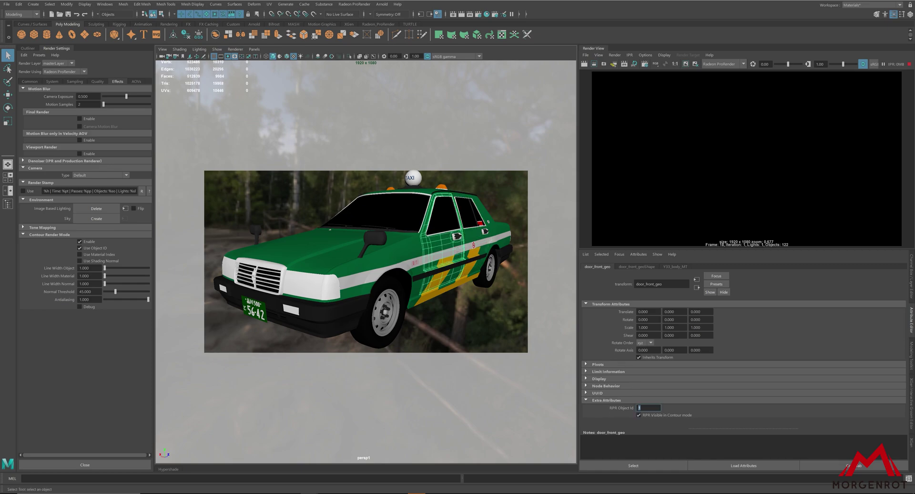
{"action": "key", "text": "Return"}
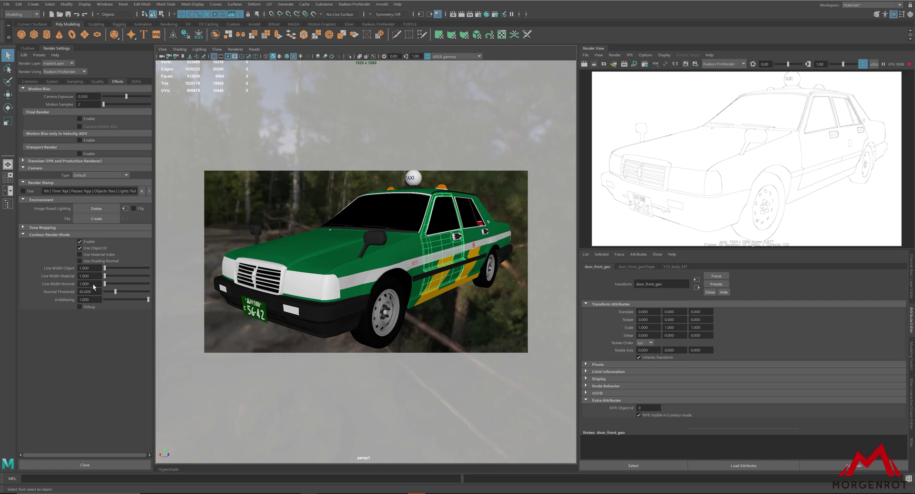
Step: Try contour object line widths of 2 and then 3
{"action": "left_click", "coordinate": [90, 267]}
{"action": "type", "text": "2"}
{"action": "key", "text": "Return"}
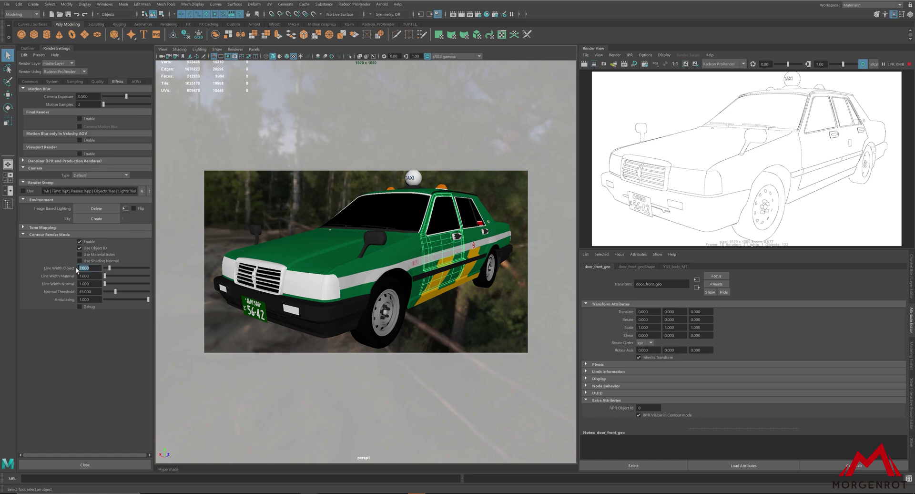
{"action": "type", "text": "3"}
{"action": "key", "text": "Return"}
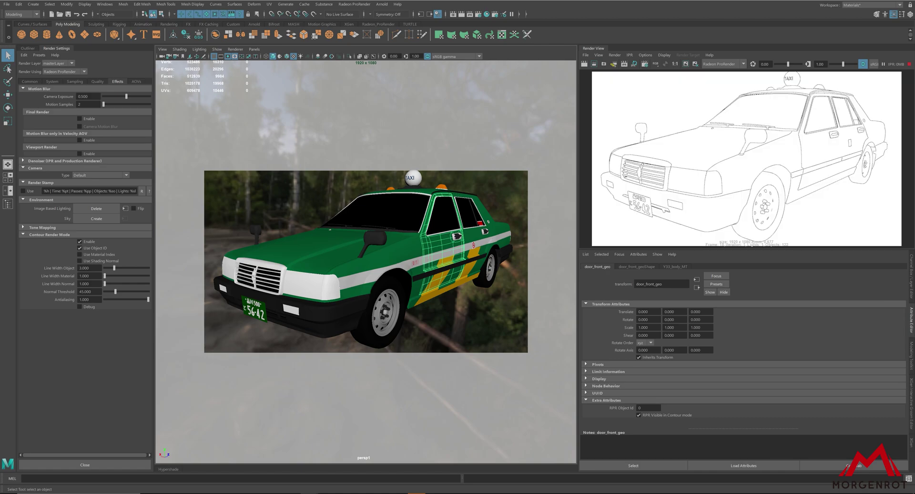
Step: Enable Use Shading Normal, test a normal threshold of 10, then restore it to 45
{"action": "left_click", "coordinate": [95, 261]}
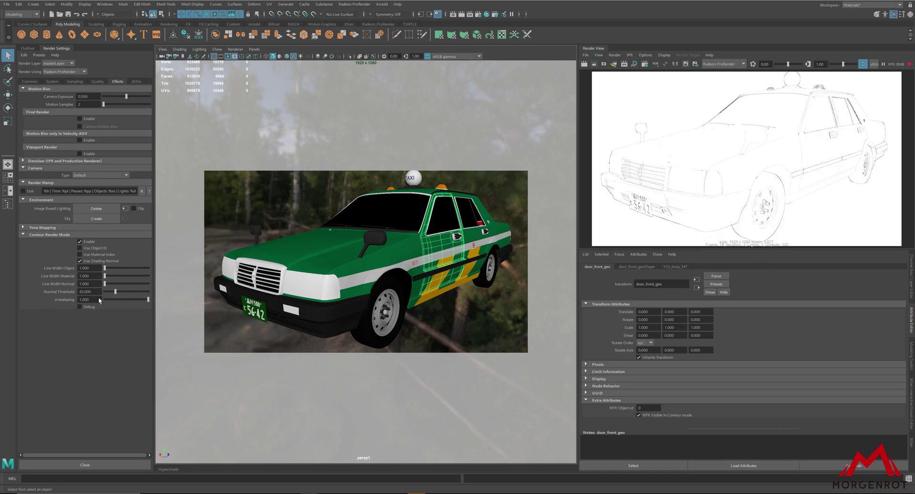
{"action": "type", "text": "10"}
{"action": "key", "text": "Return"}
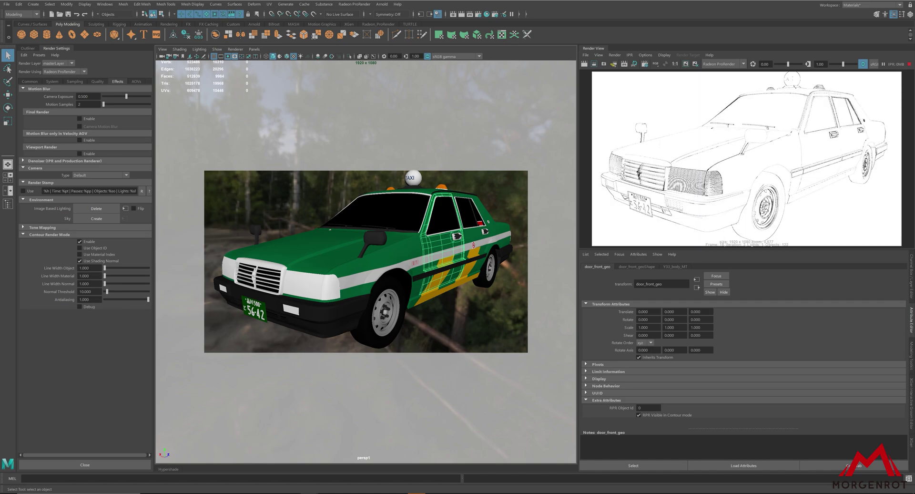
{"action": "double_click", "coordinate": [89, 291]}
{"action": "type", "text": "45"}
{"action": "key", "text": "Return"}
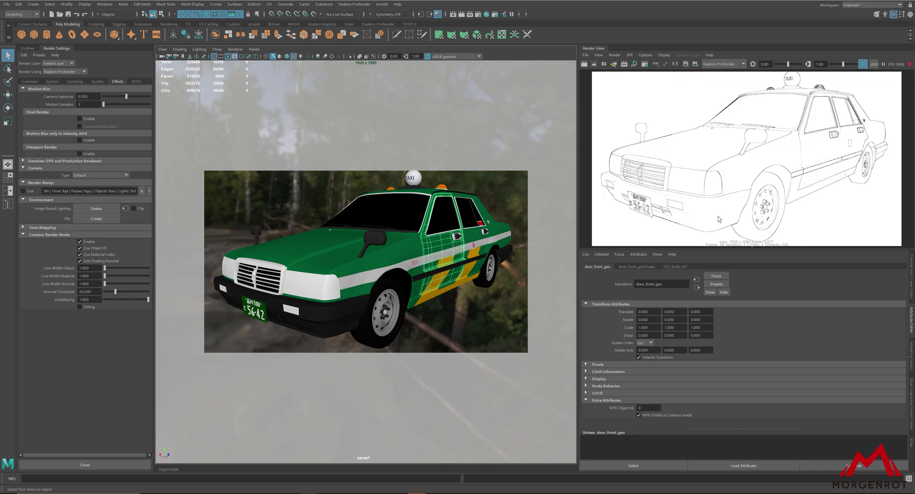
{"action": "scroll", "coordinate": [719, 218], "scroll_direction": "up", "scroll_amount": 1}
{"action": "scroll", "coordinate": [719, 219], "scroll_direction": "up", "scroll_amount": 1}
{"action": "scroll", "coordinate": [716, 183], "scroll_direction": "up", "scroll_amount": 1}
{"action": "scroll", "coordinate": [713, 173], "scroll_direction": "up", "scroll_amount": 1}
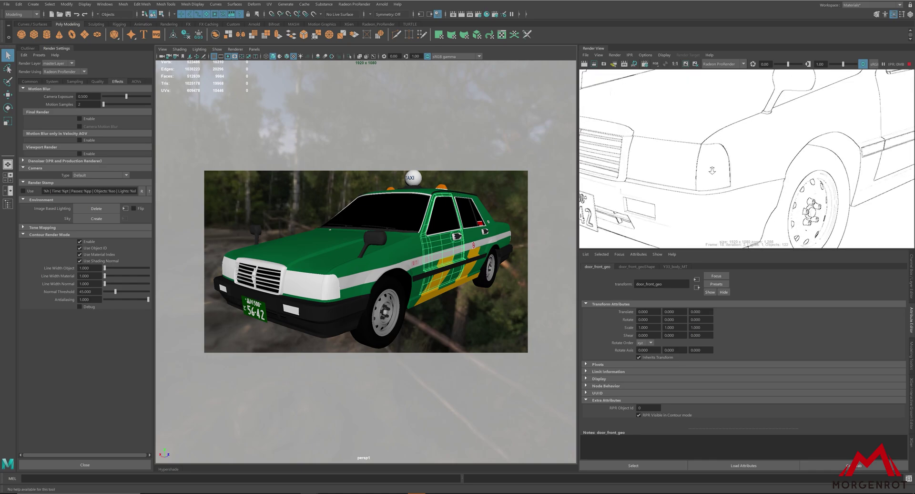
{"action": "scroll", "coordinate": [712, 170], "scroll_direction": "up", "scroll_amount": 2}
{"action": "scroll", "coordinate": [712, 170], "scroll_direction": "up", "scroll_amount": 2}
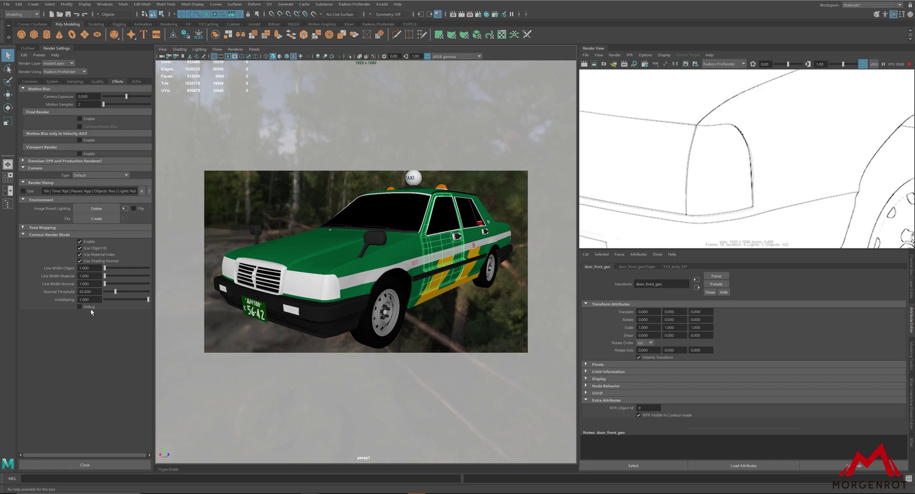
{"action": "type", "text": "0.1"}
{"action": "key", "text": "Return"}
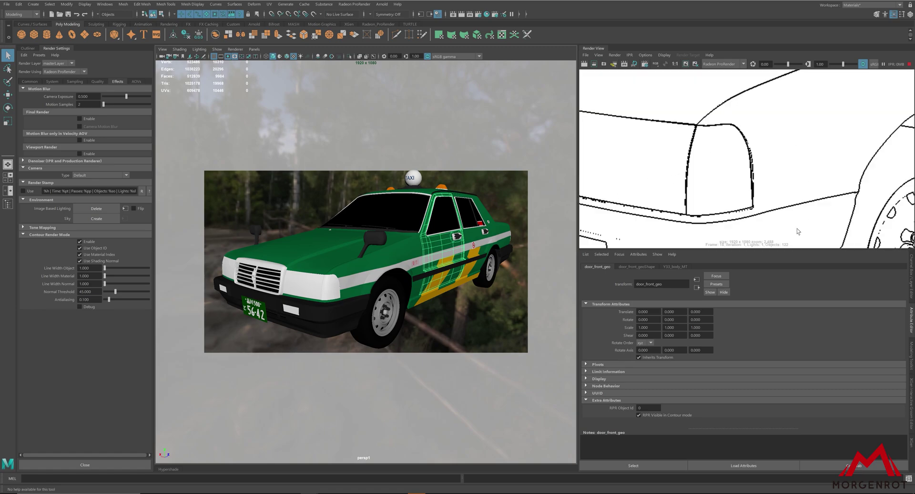
{"action": "scroll", "coordinate": [753, 198], "scroll_direction": "down", "scroll_amount": 3}
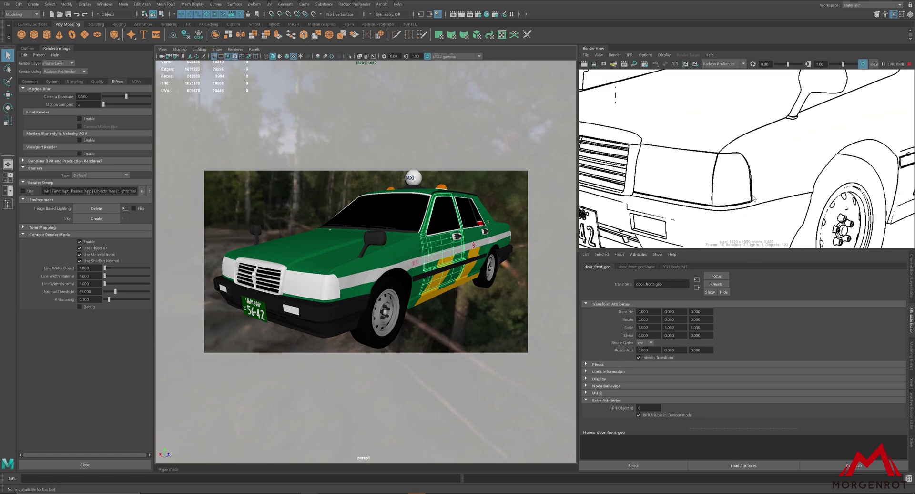
{"action": "scroll", "coordinate": [753, 198], "scroll_direction": "down", "scroll_amount": 2}
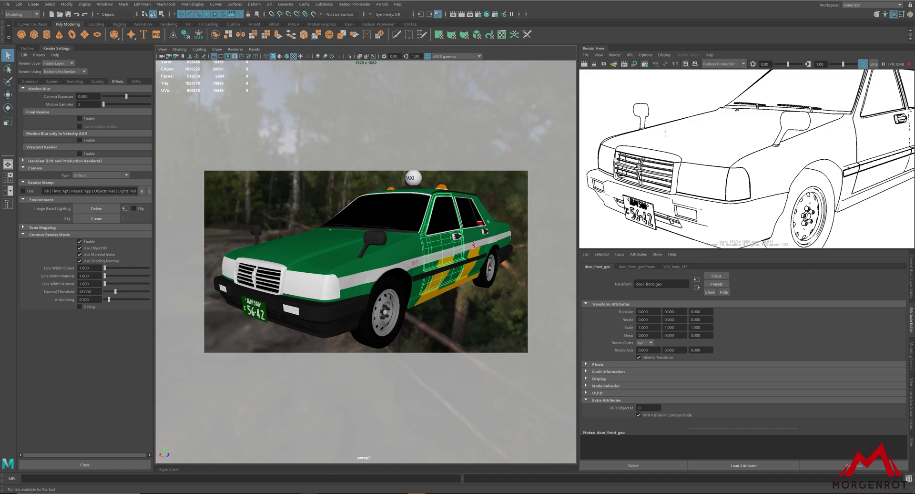
{"action": "double_click", "coordinate": [84, 300]}
{"action": "type", "text": "1.000"}
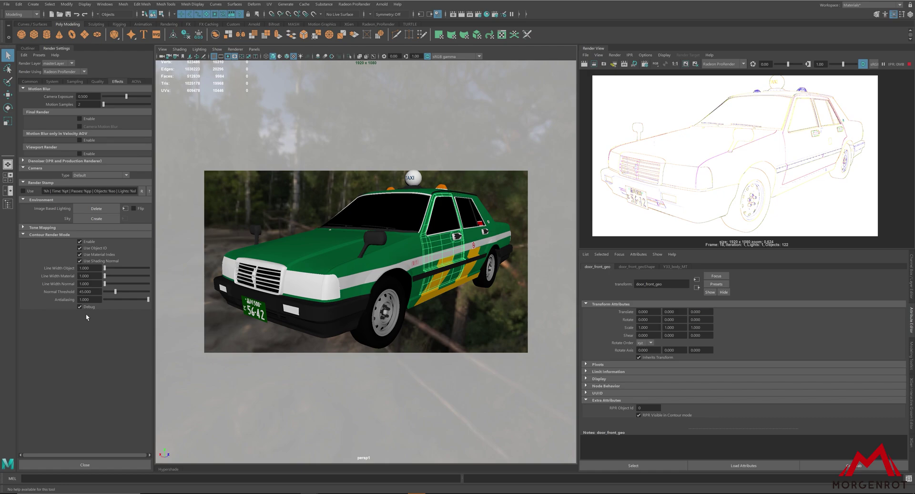
Step: Set contour line width object to 2 and line width normal to 3
{"action": "double_click", "coordinate": [89, 268]}
{"action": "type", "text": "2"}
{"action": "key", "text": "Return"}
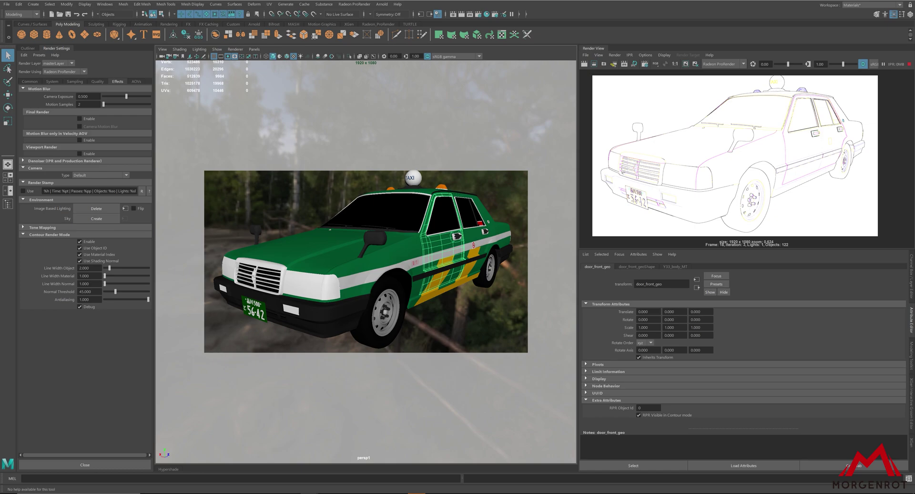
{"action": "double_click", "coordinate": [88, 284]}
{"action": "type", "text": "3"}
{"action": "key", "text": "Return"}
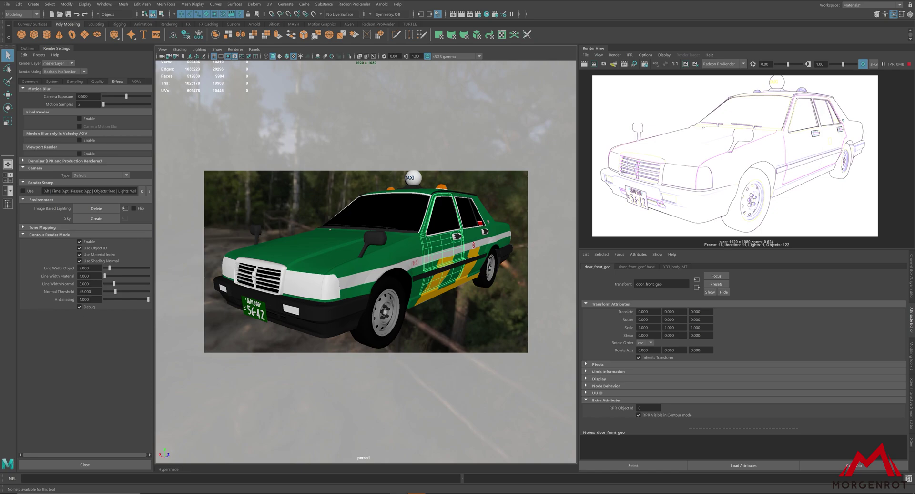
Step: Set the normal threshold to 10 and zoom in on the debug-coloured render
{"action": "left_click_drag", "start_coordinate": [91, 291], "coordinate": [70, 292]}
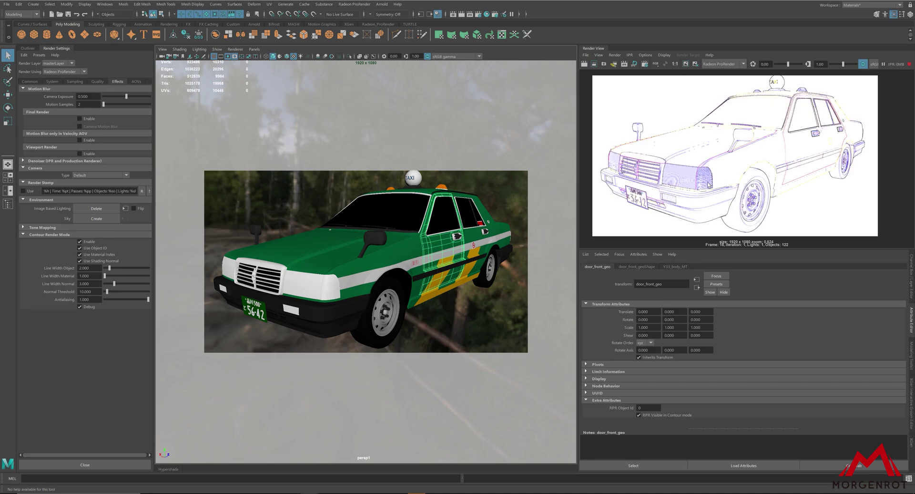
{"action": "scroll", "coordinate": [708, 185], "scroll_direction": "up", "scroll_amount": 2}
{"action": "scroll", "coordinate": [708, 185], "scroll_direction": "up", "scroll_amount": 2}
{"action": "scroll", "coordinate": [709, 185], "scroll_direction": "up", "scroll_amount": 1}
{"action": "scroll", "coordinate": [709, 184], "scroll_direction": "up", "scroll_amount": 1}
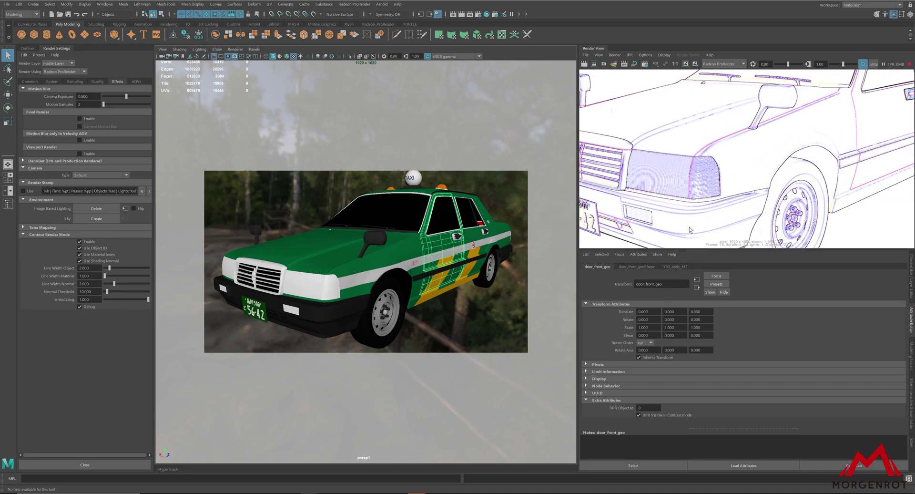